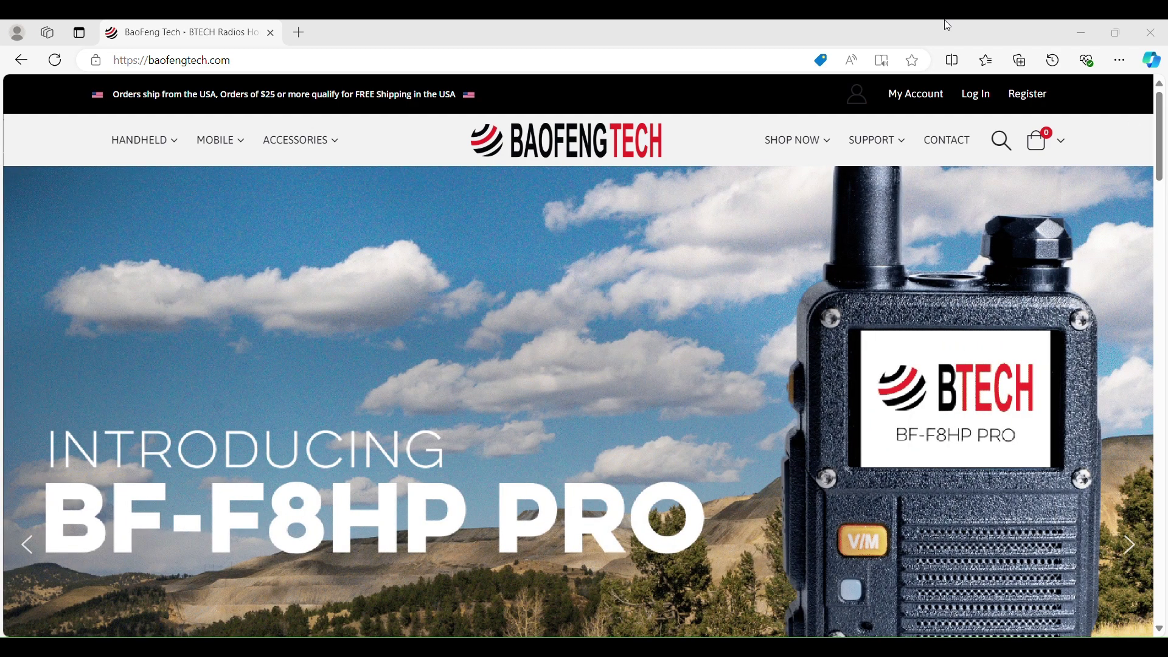
- Go to the Software page under Support and scroll down to the Handheld CPS Software list
mouse_move(829, 156)
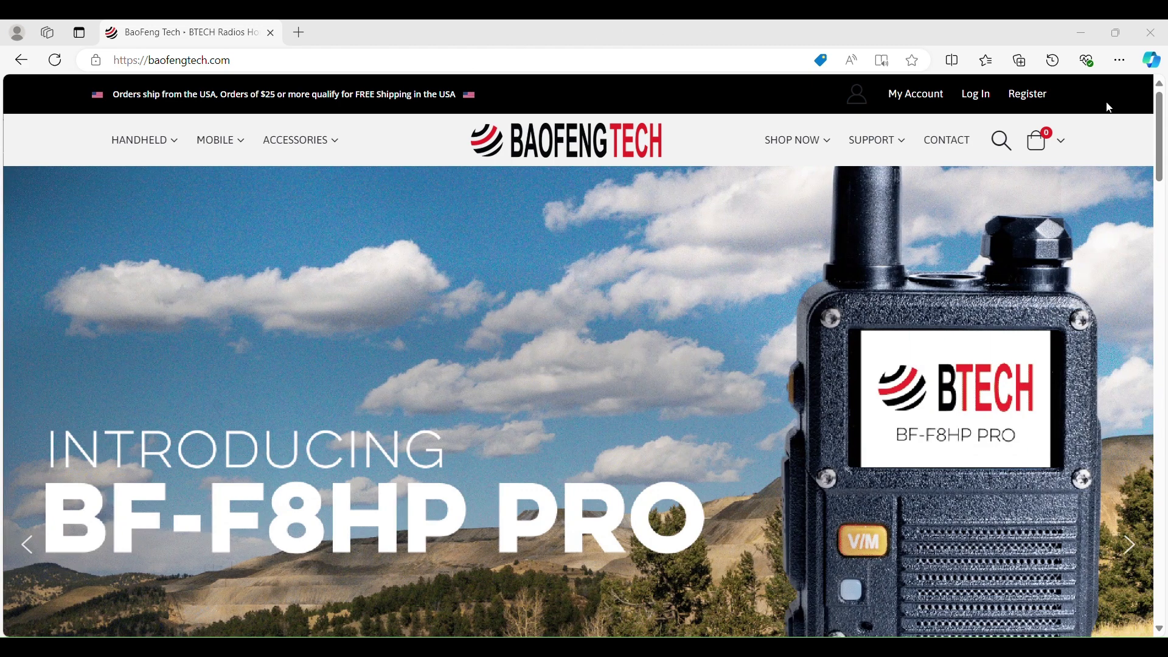
mouse_move(885, 144)
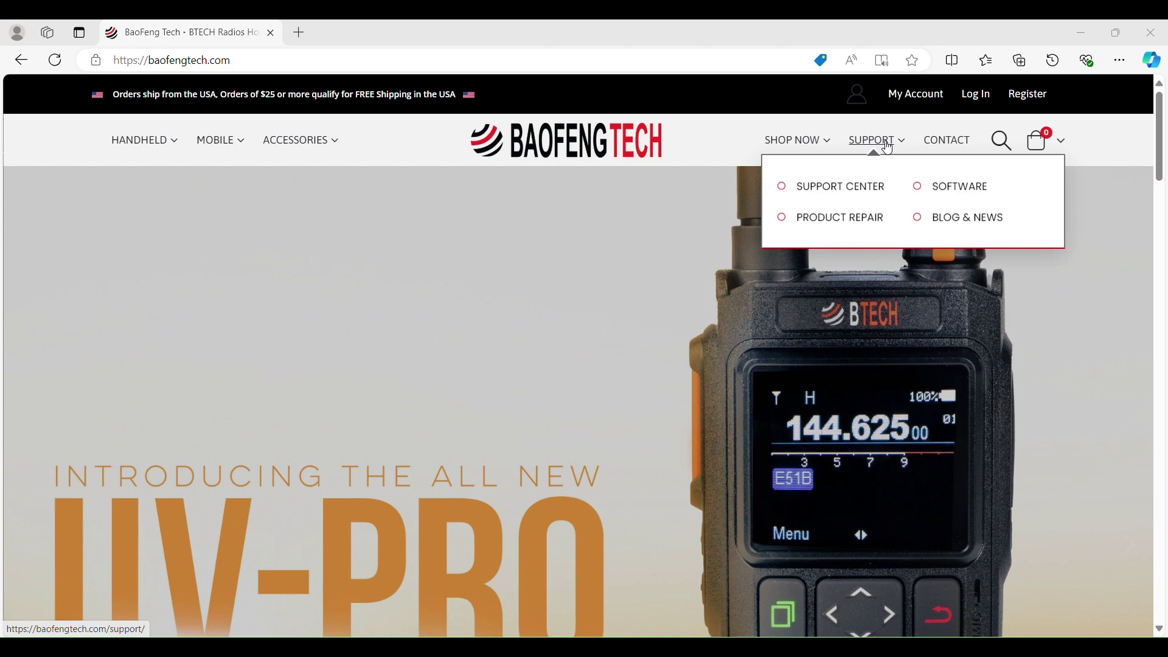
click(941, 188)
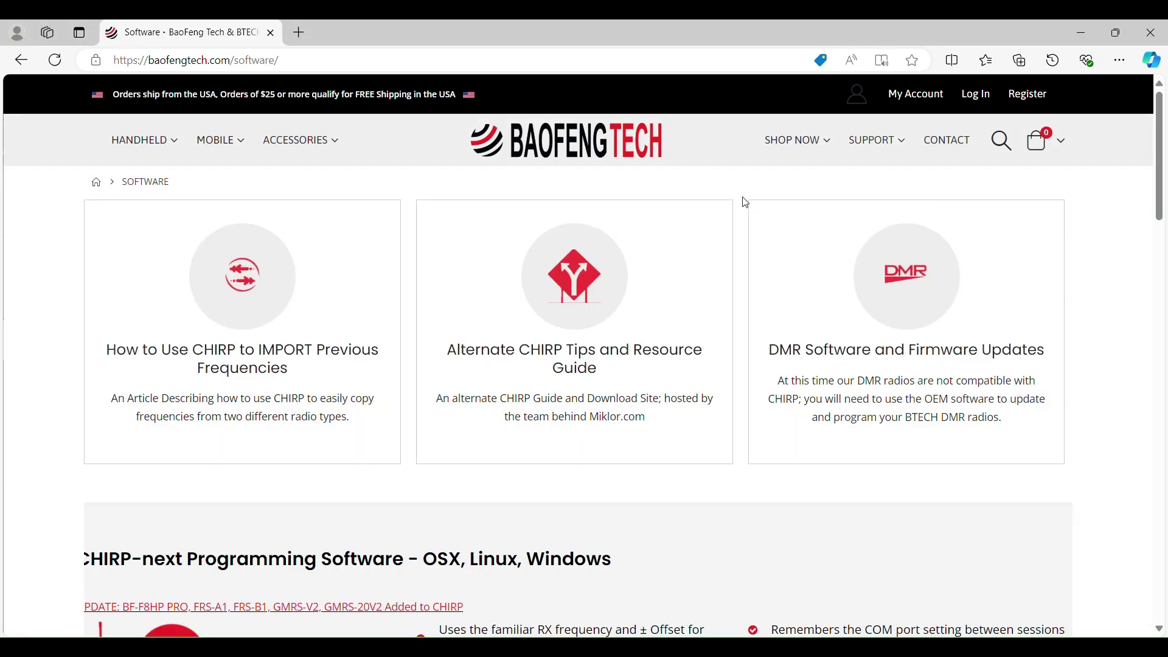
scroll(734, 195, down, 2)
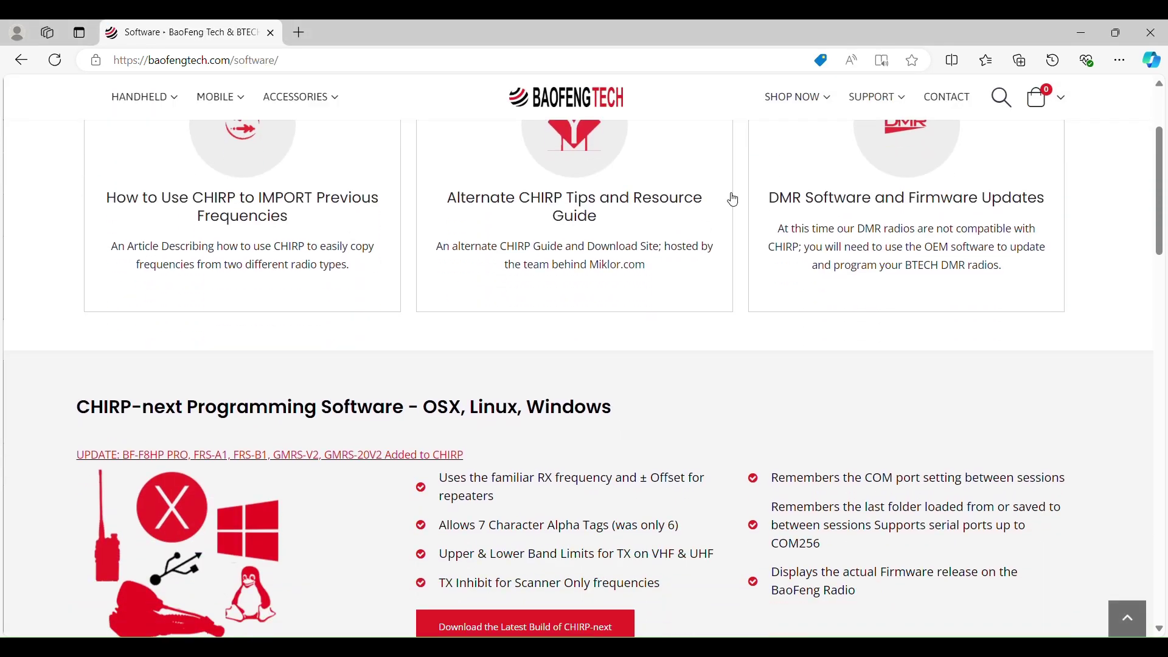
scroll(734, 196, down, 3)
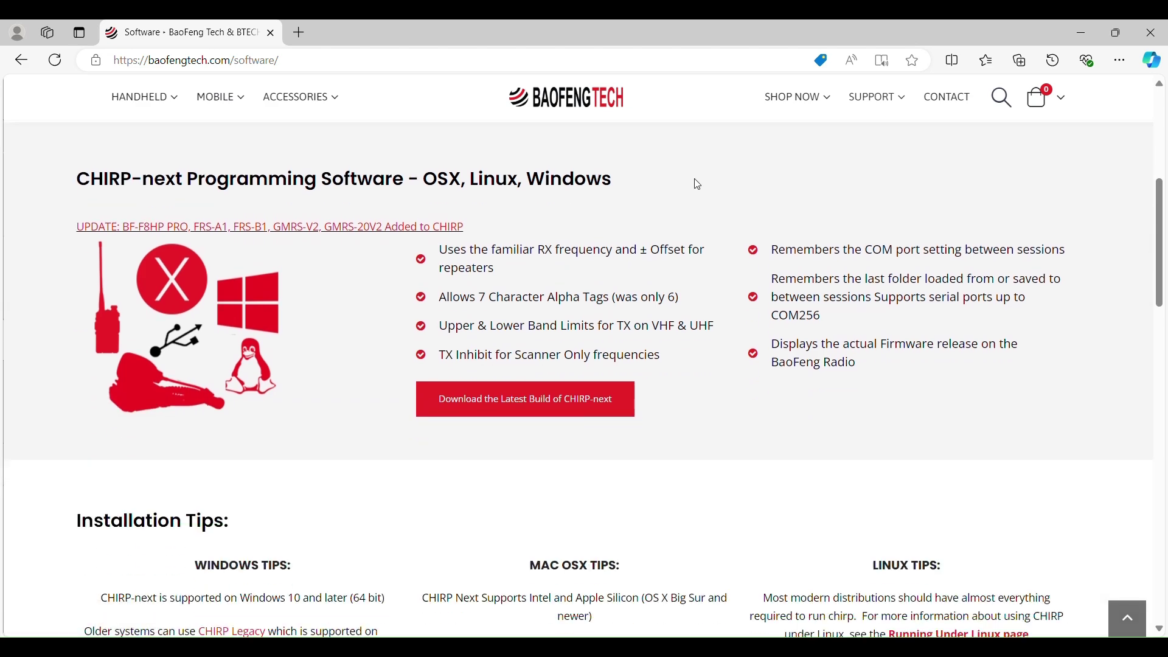
scroll(695, 183, down, 4)
scroll(697, 184, up, 4)
scroll(738, 211, down, 5)
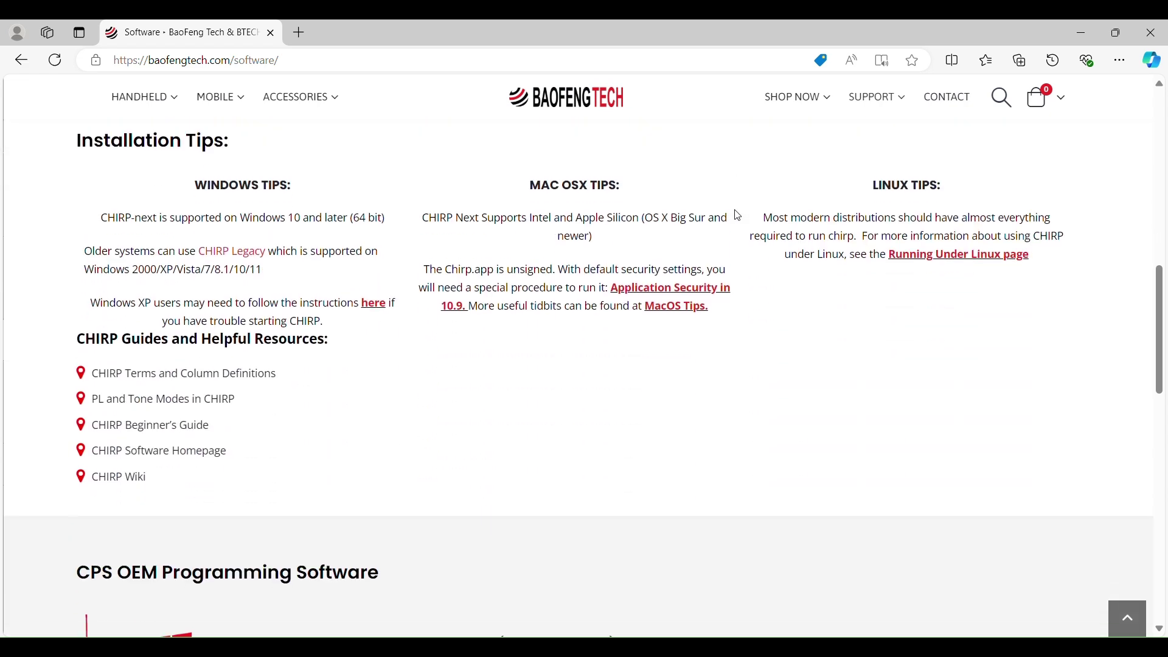
scroll(598, 188, down, 6)
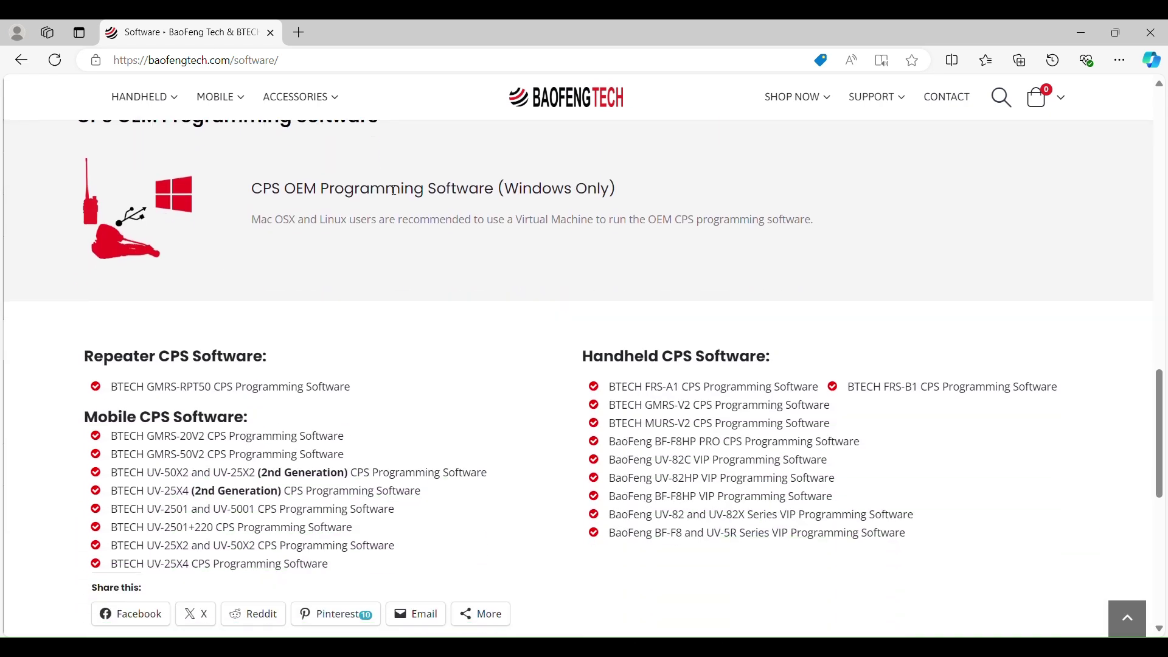
scroll(481, 217, up, 2)
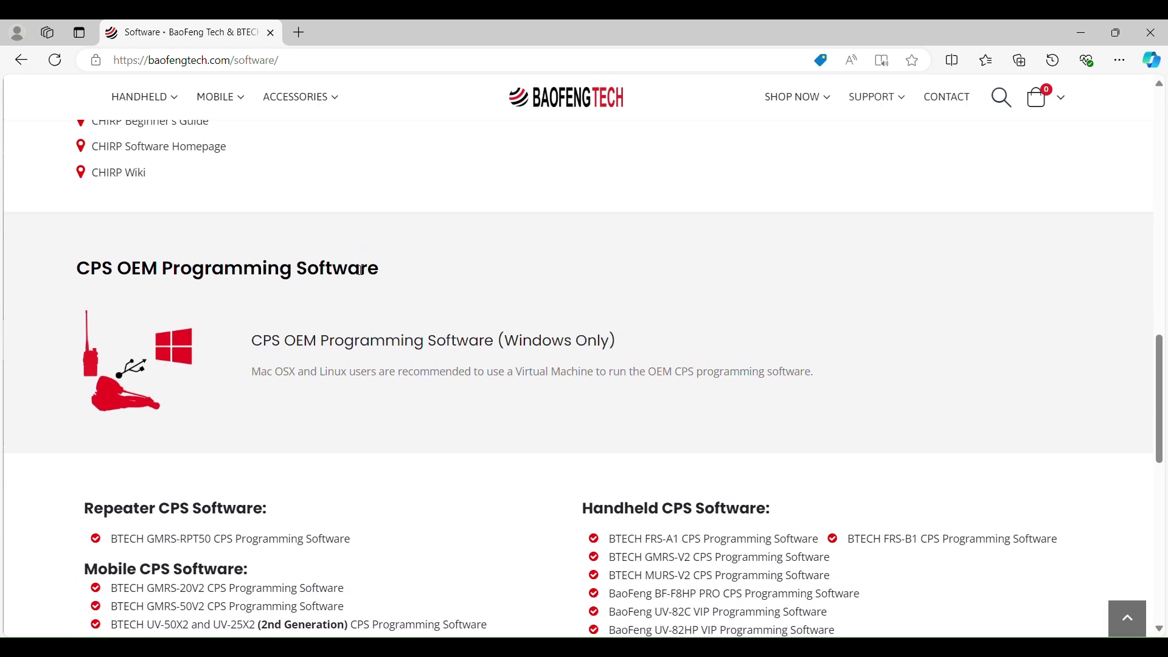
scroll(754, 270, down, 1)
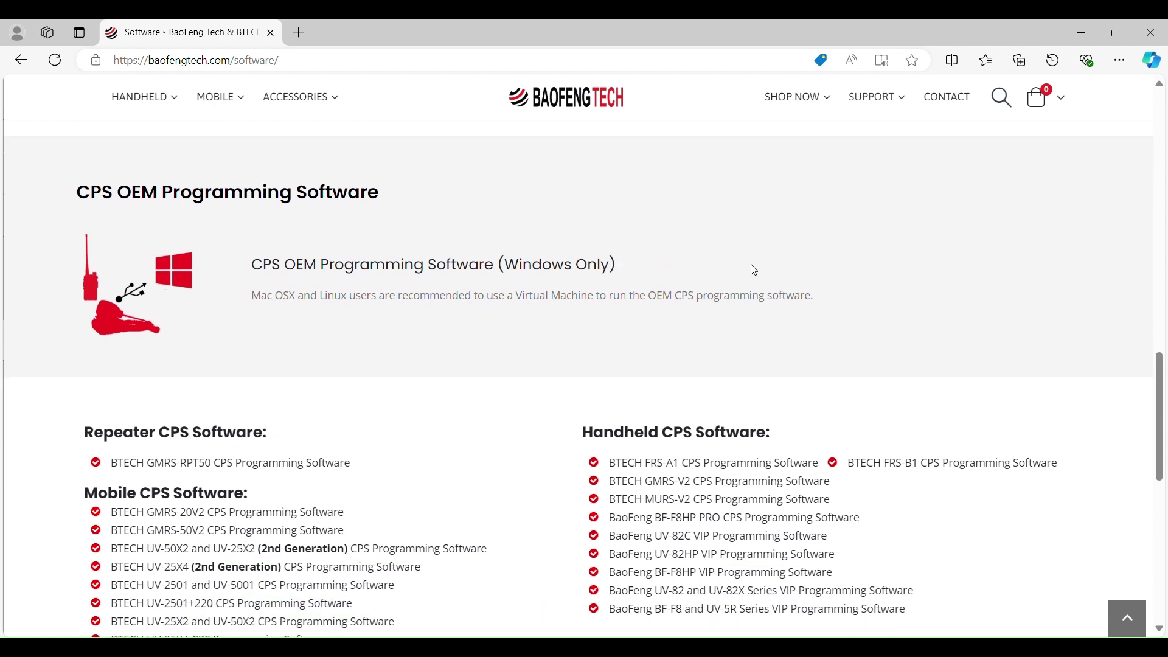
scroll(635, 286, down, 2)
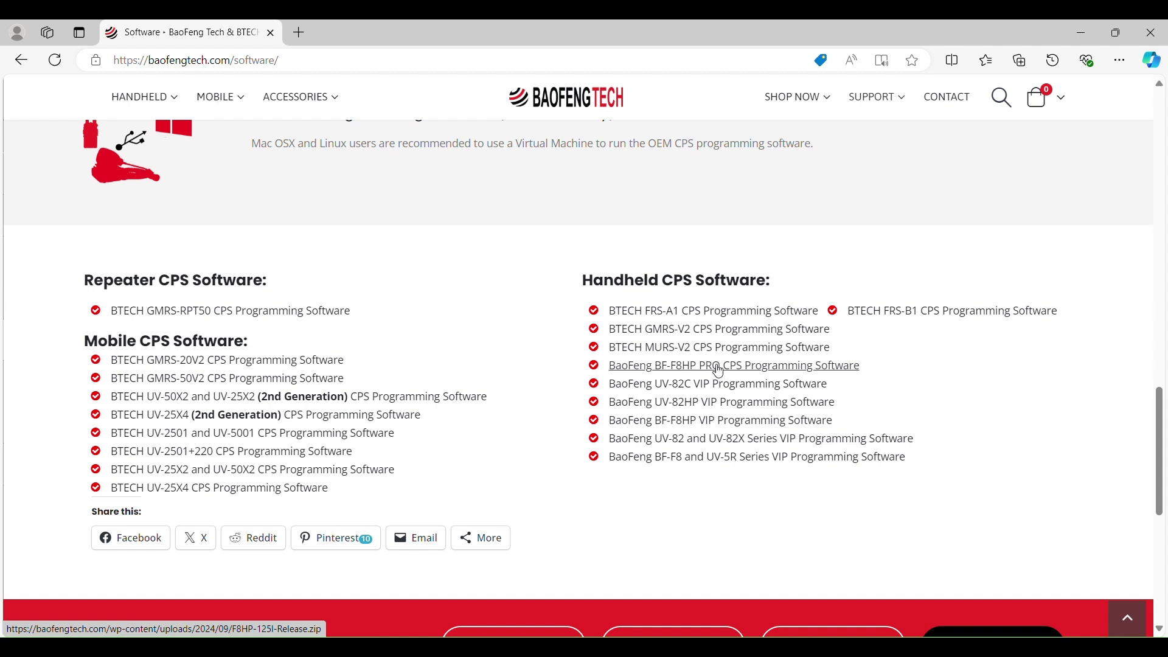
- Download the BF-F8HP PRO CPS software zip, open it, and select the setup application inside
click(742, 371)
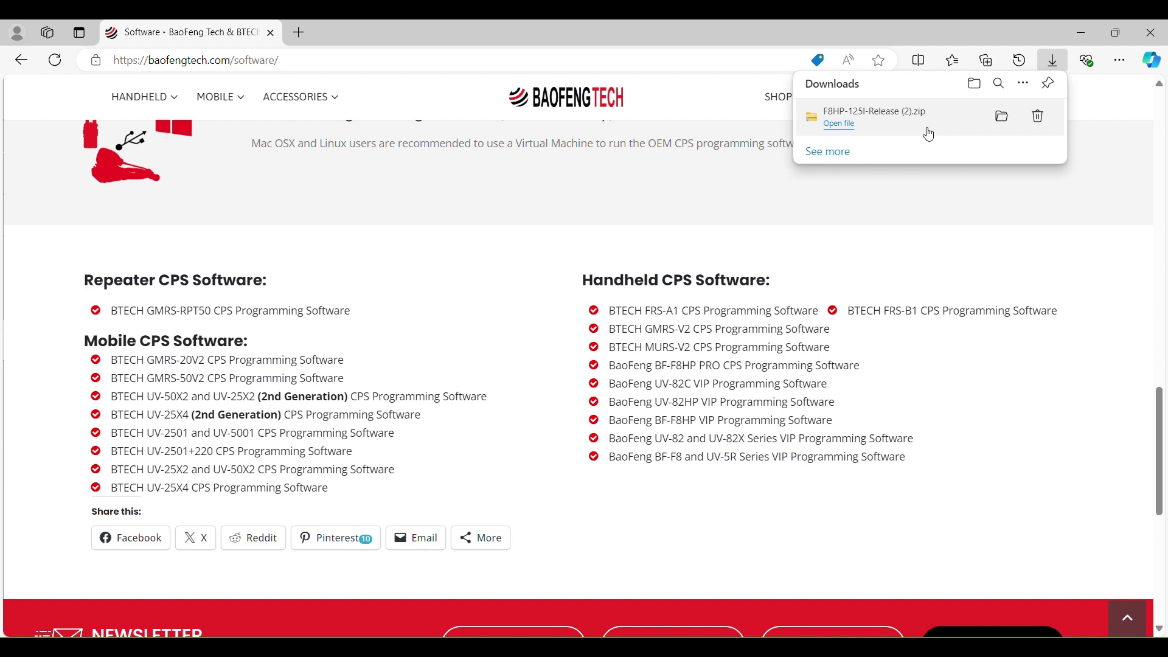
click(840, 125)
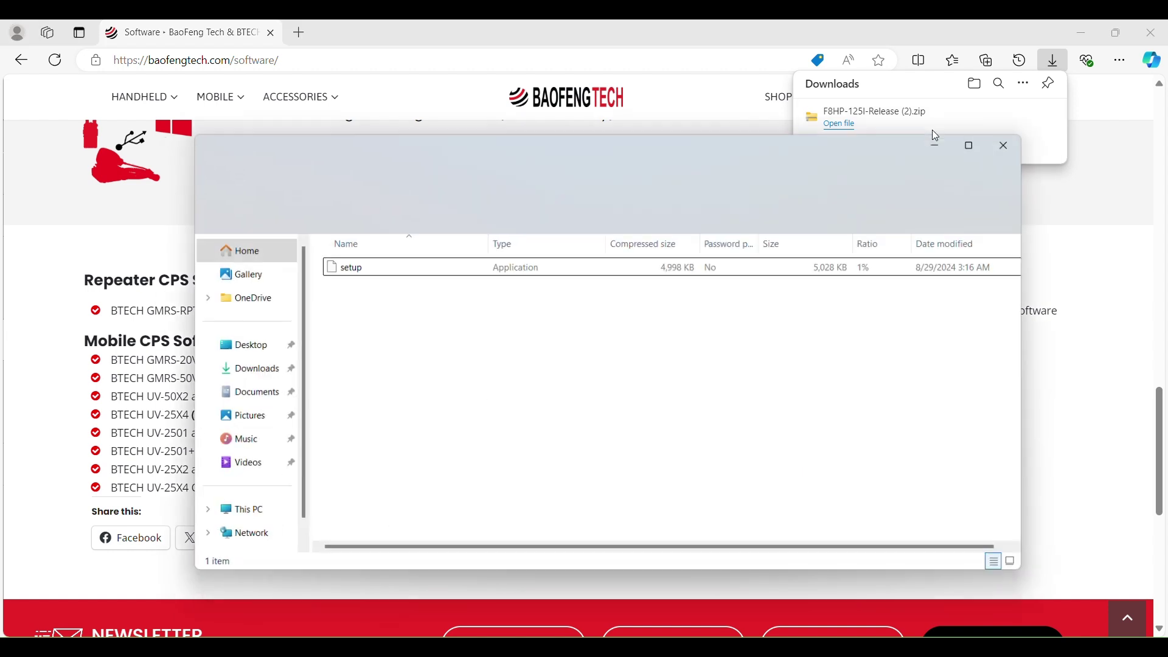
click(349, 271)
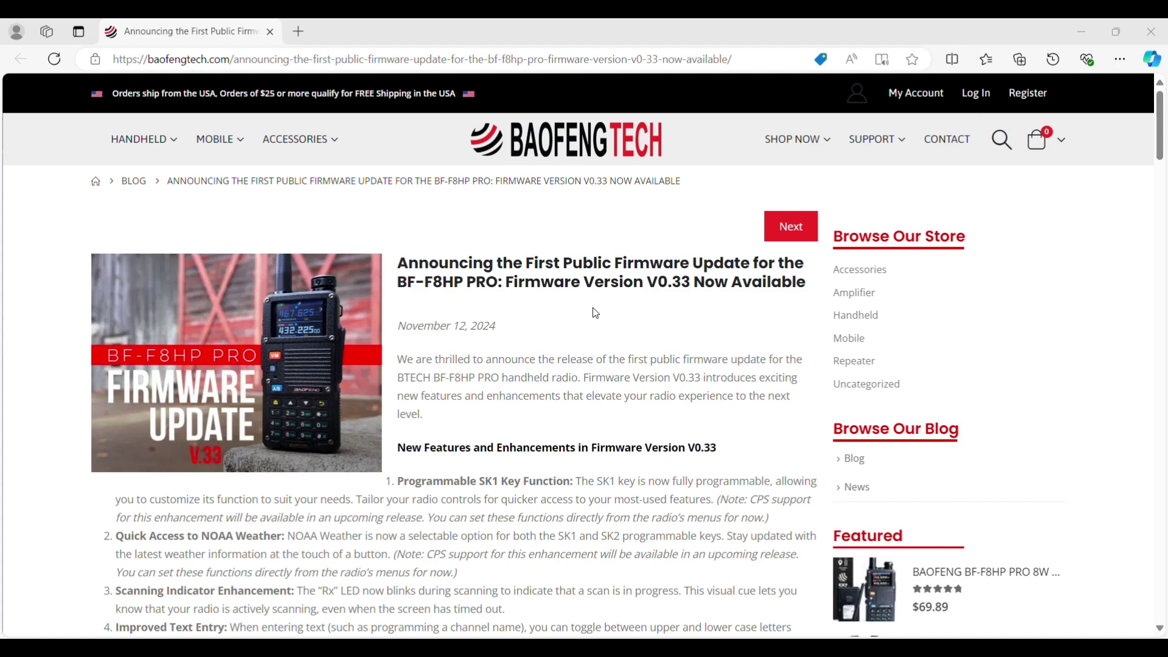
- Scroll through the V0.33 firmware article's New Features and Key Corrections lists
scroll(595, 313, down, 6)
scroll(596, 312, down, 2)
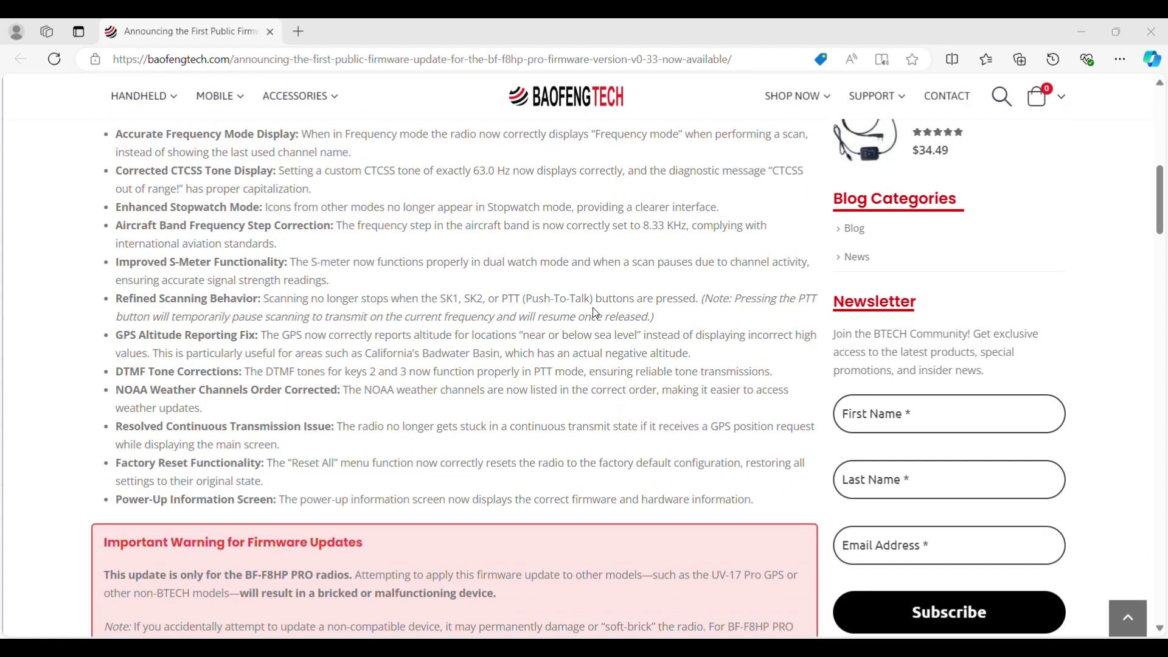
scroll(596, 313, up, 4)
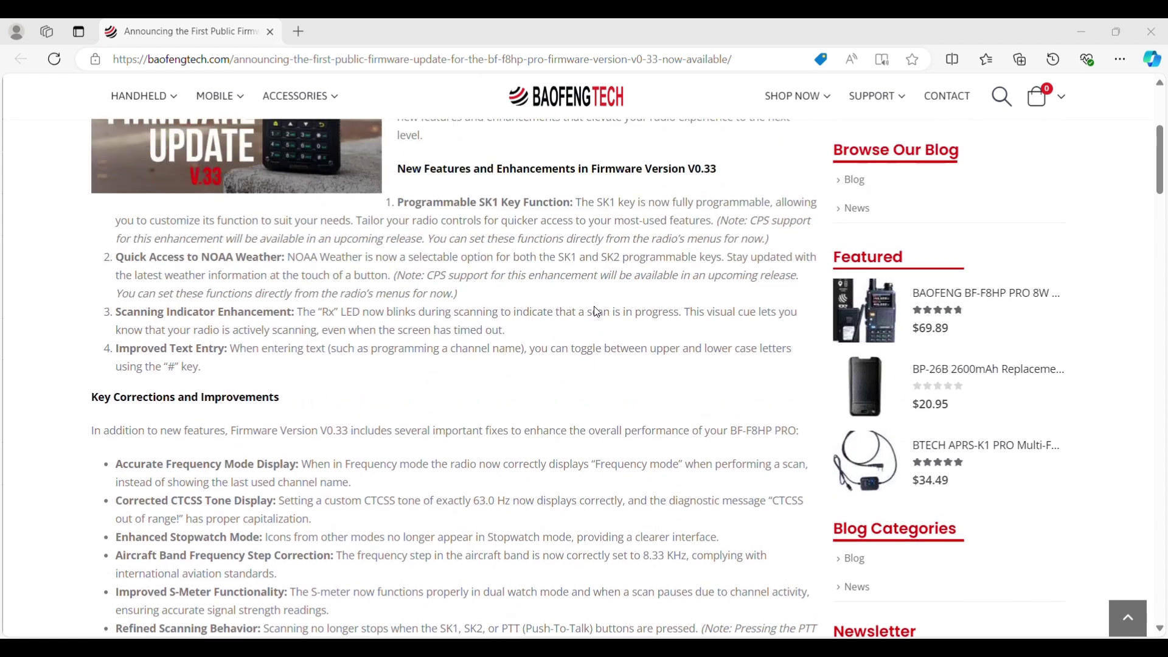
scroll(597, 312, down, 1)
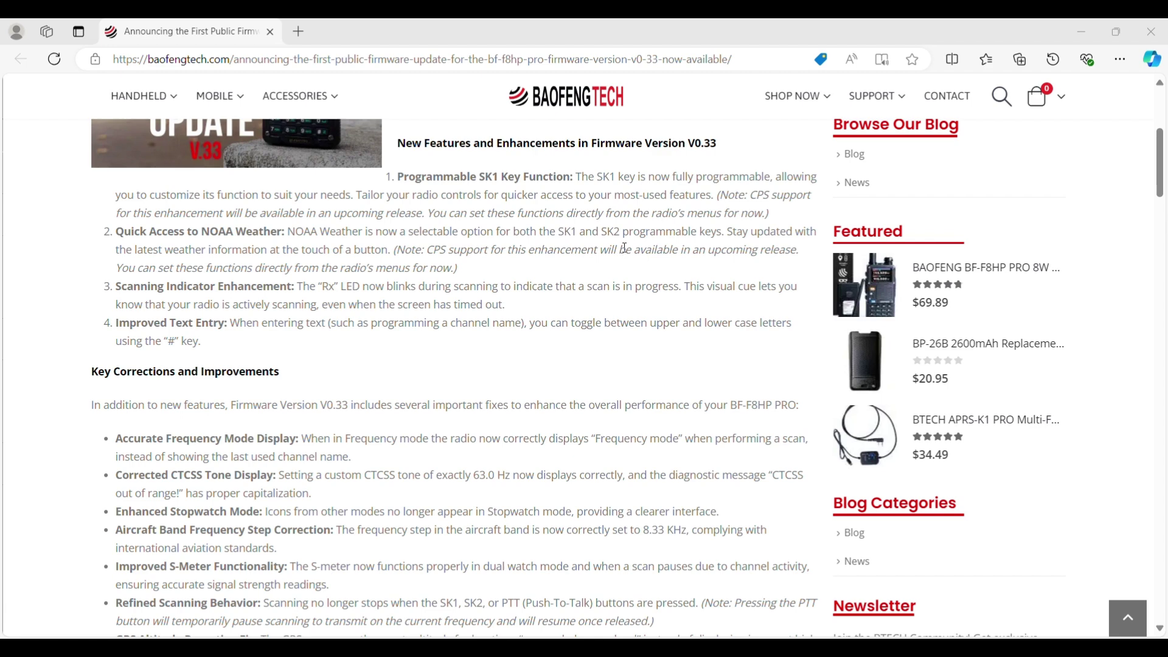
scroll(626, 247, down, 5)
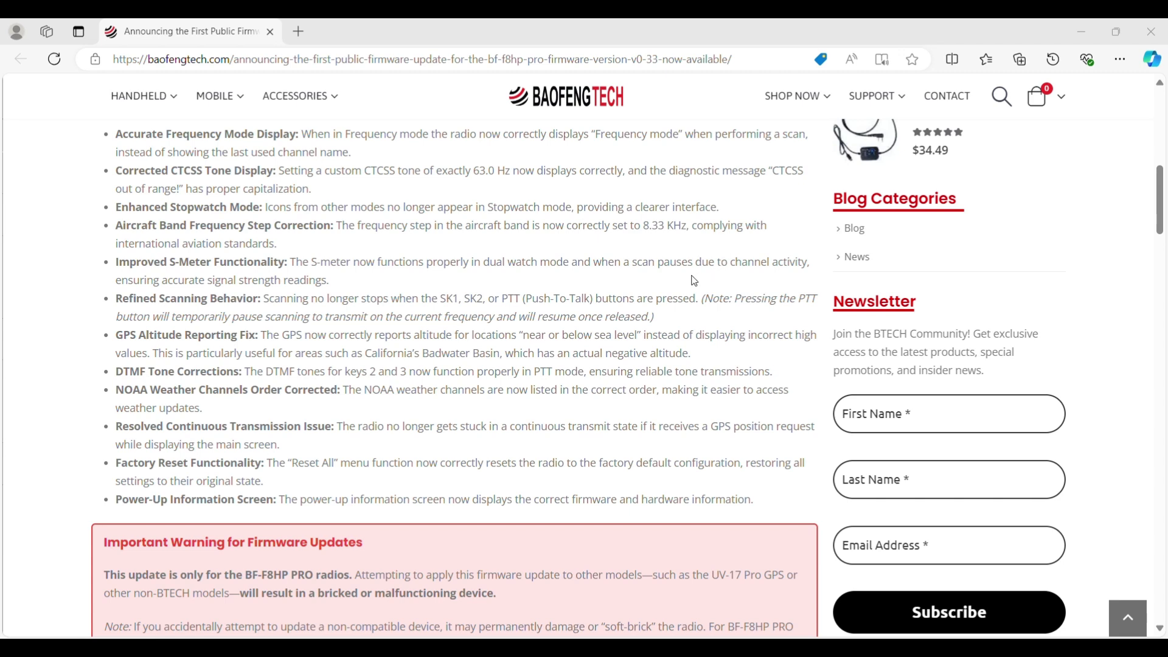
- Scroll the article past the Important Warning to the How to Update Your Firmware steps
scroll(526, 322, down, 1)
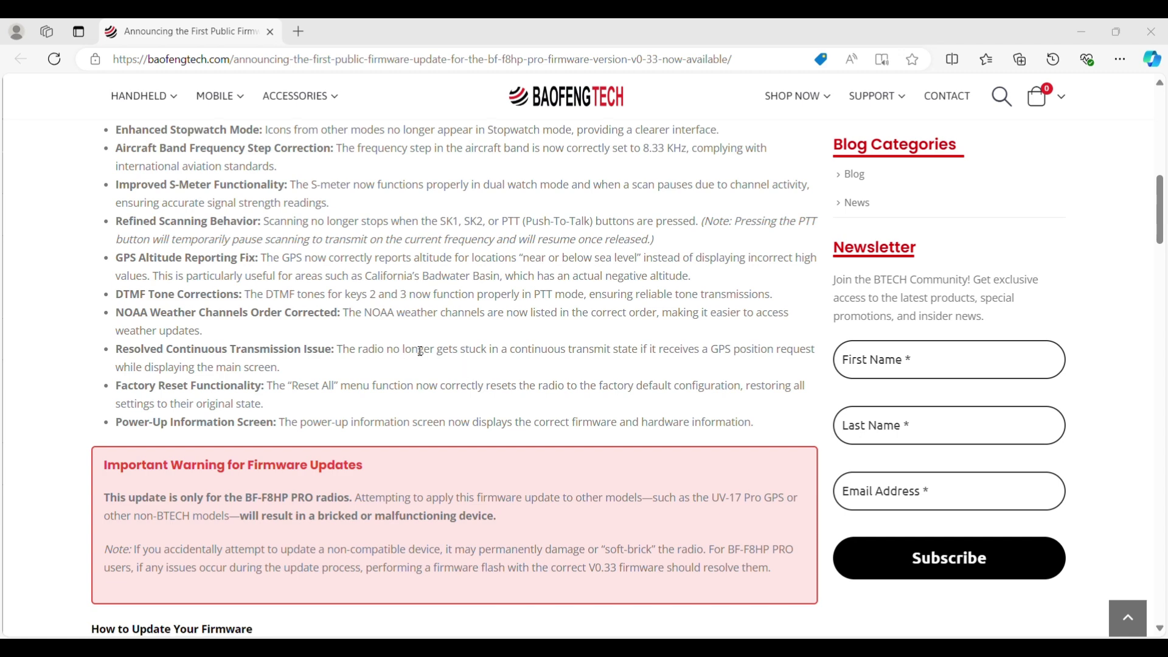
scroll(420, 351, down, 2)
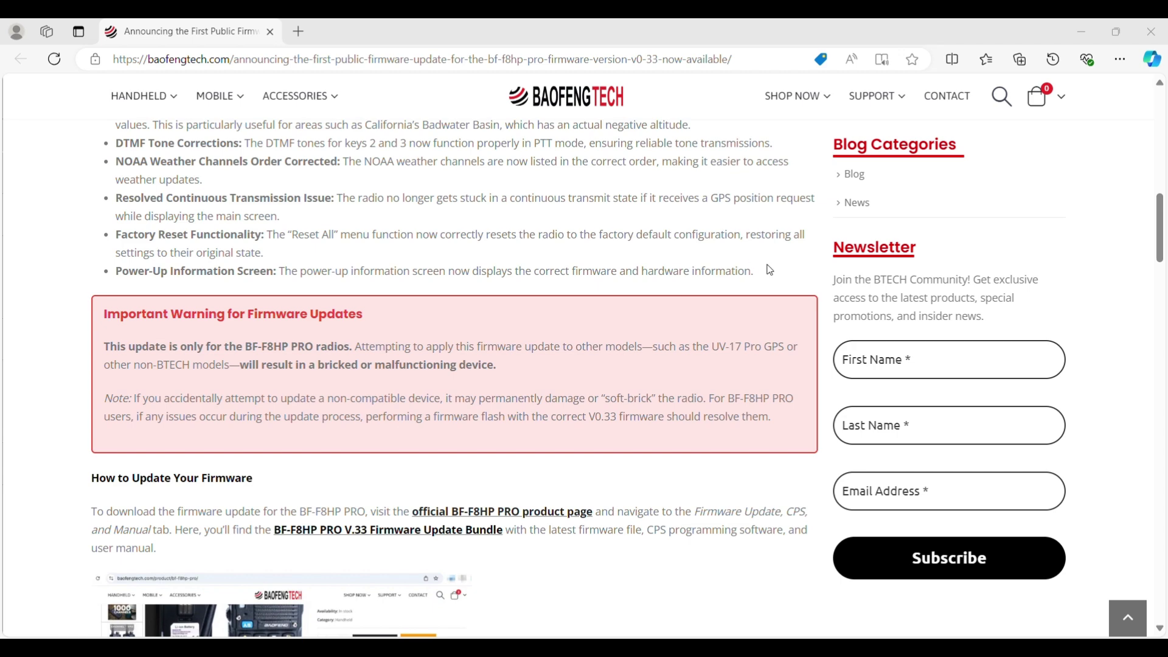
scroll(629, 295, down, 2)
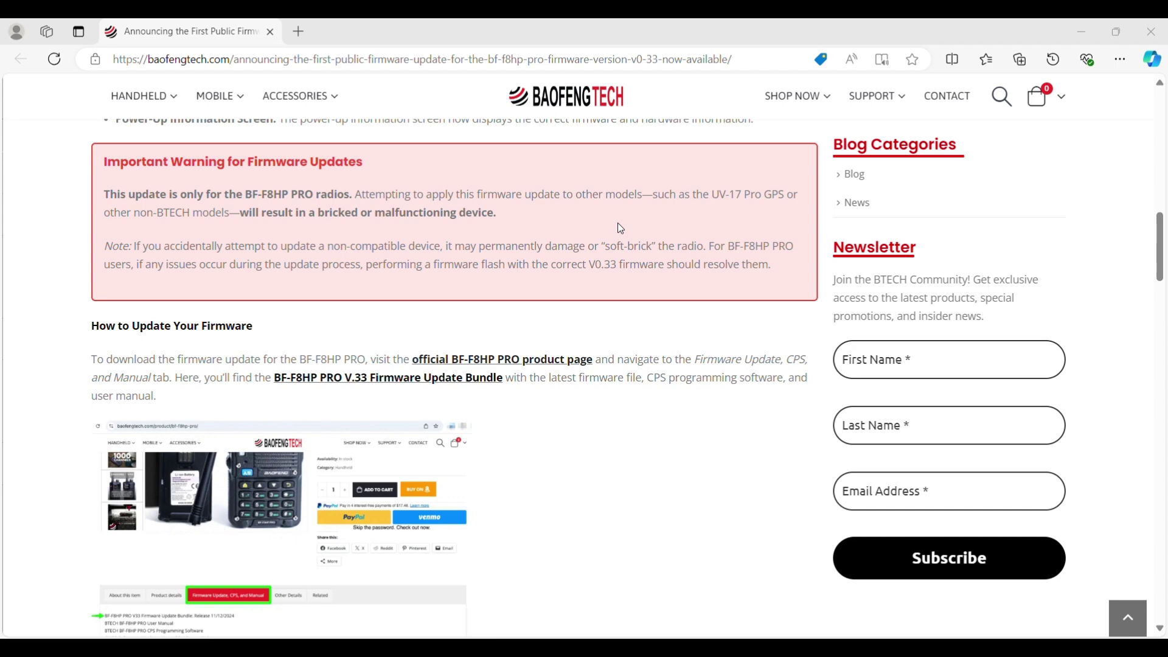
scroll(622, 268, down, 2)
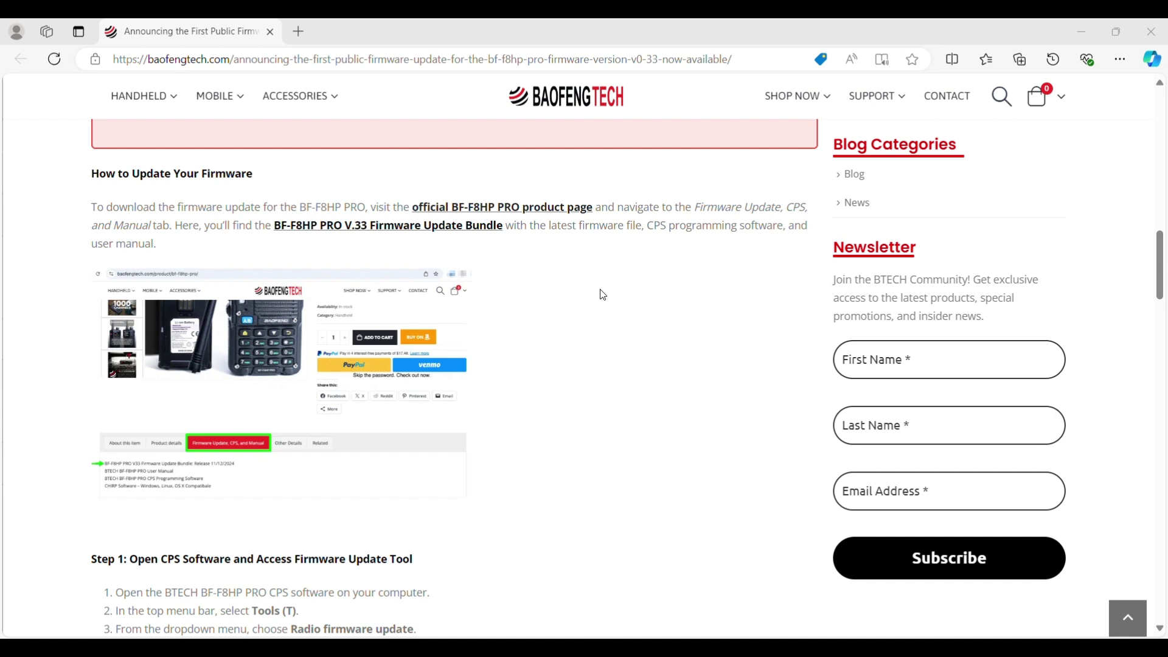
- Download the F8HPV33-Update-Bundle zip, open it, and enter its inner folder
click(407, 230)
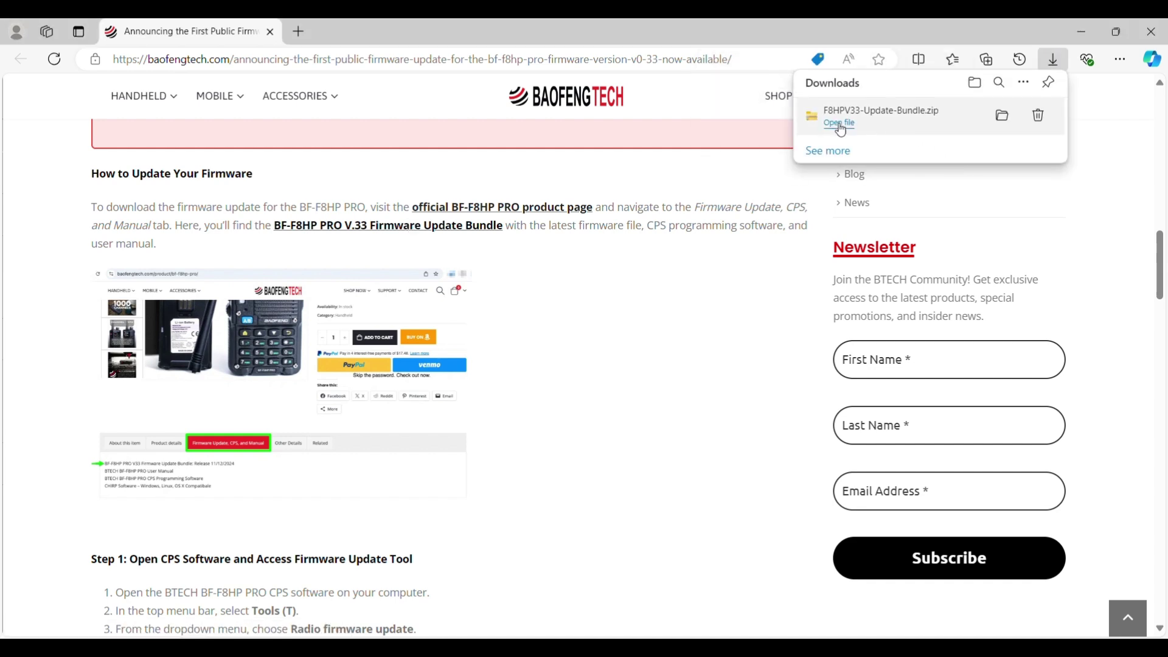
click(991, 121)
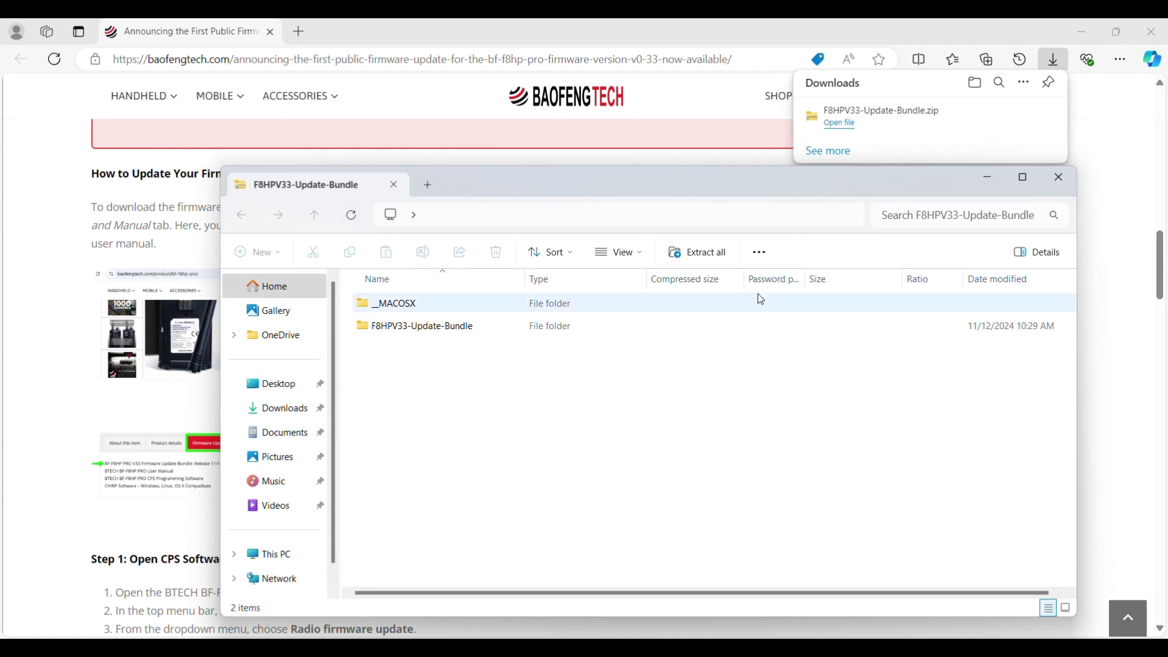
double_click(431, 329)
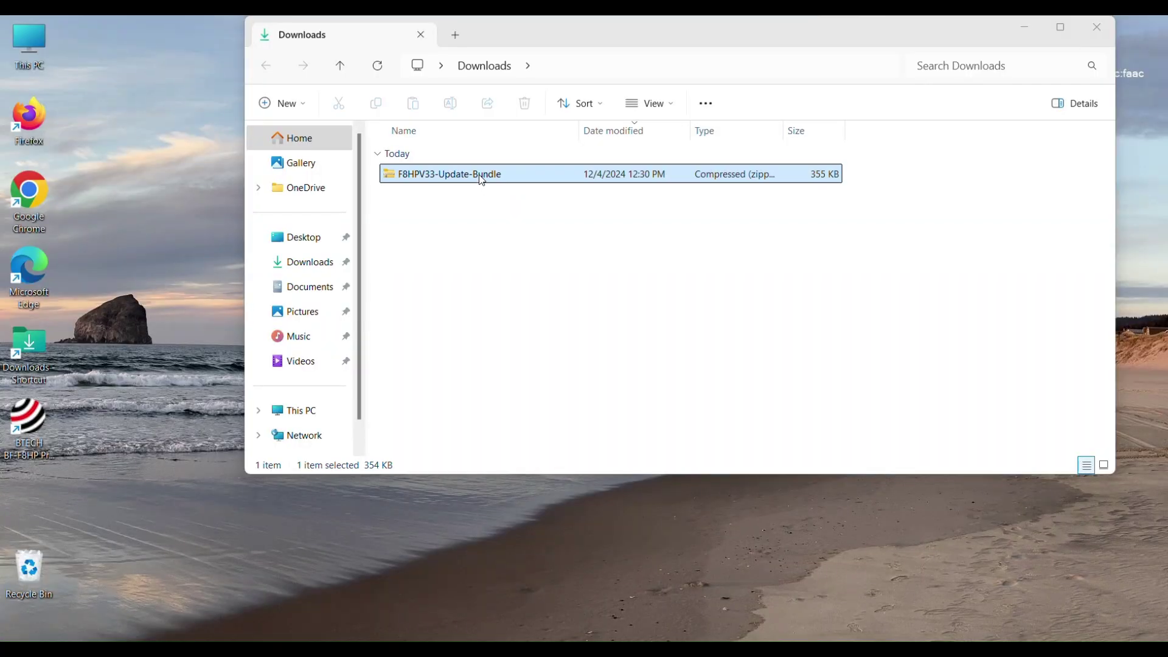
- Copy BTECH_V0.33_241108.kdhx from the bundle to the desktop and open Firmware Update Steps
double_click(438, 173)
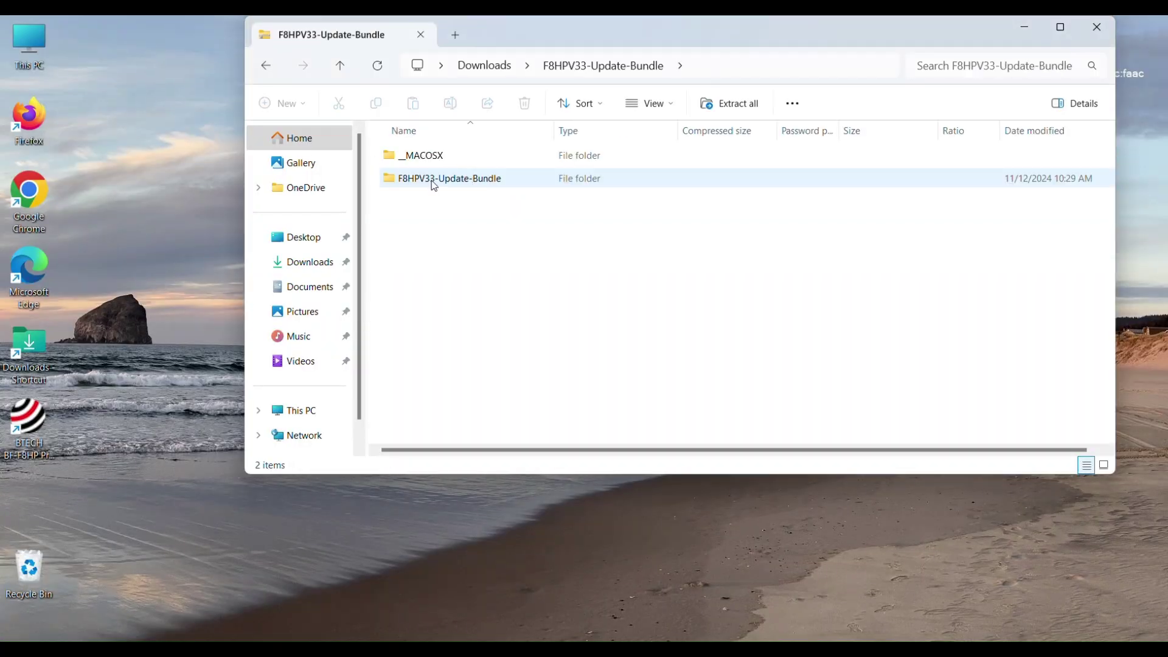
double_click(433, 180)
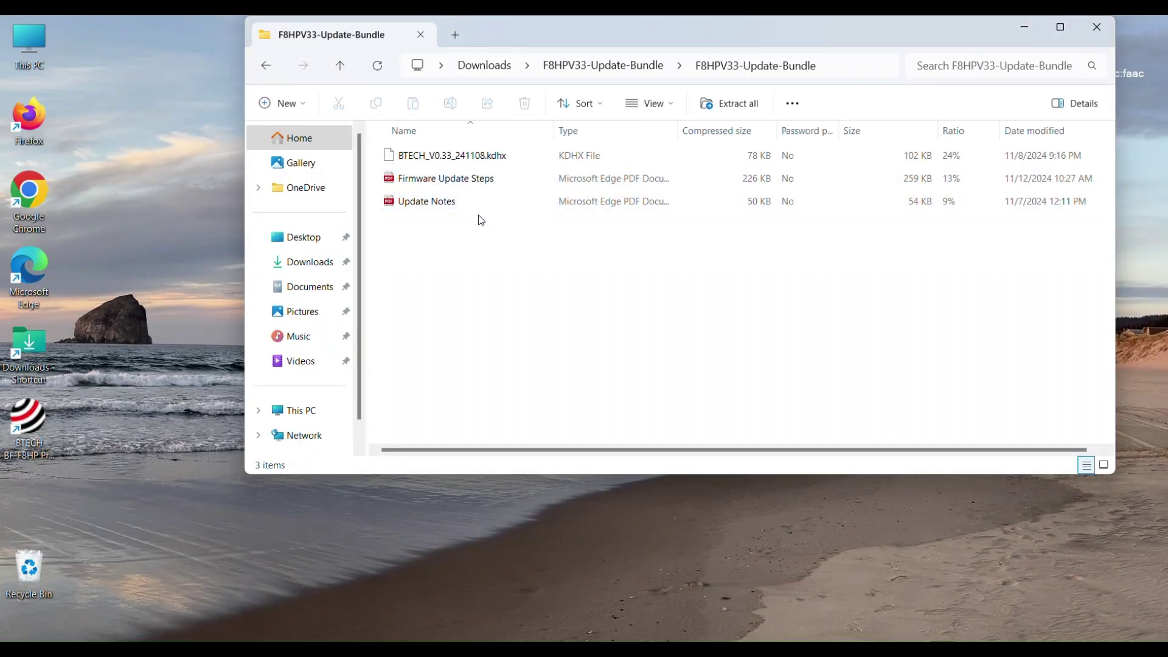
drag(429, 160, 417, 543)
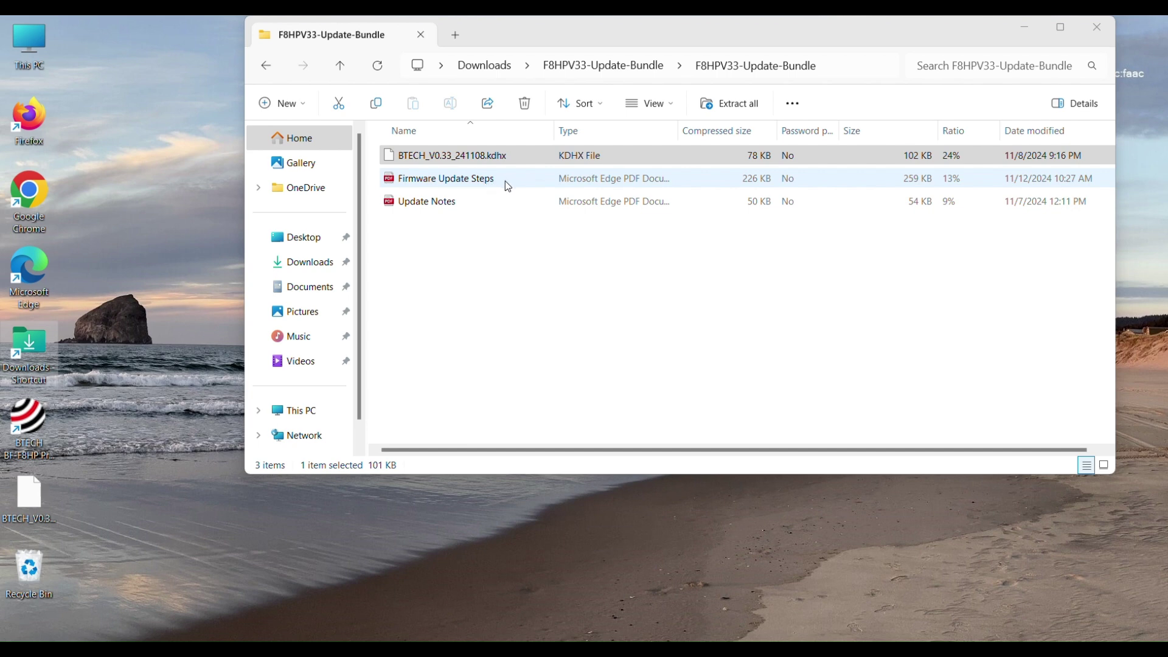
double_click(485, 181)
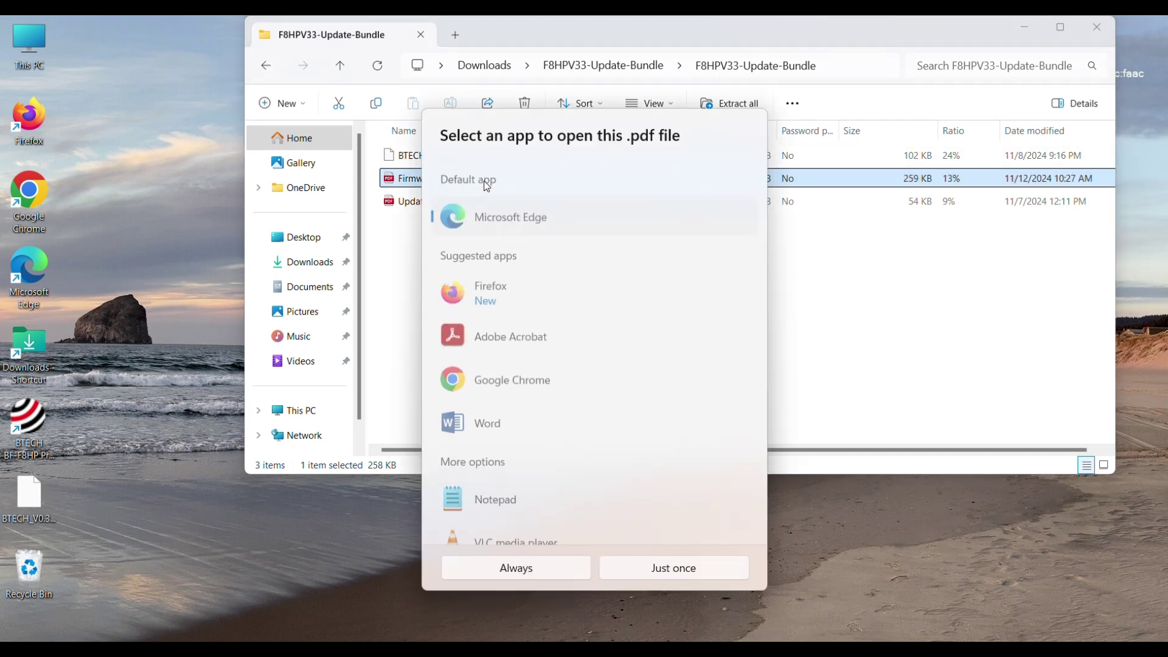
- View Firmware Update Steps in Edge, read its three pages, then close the viewer
double_click(532, 218)
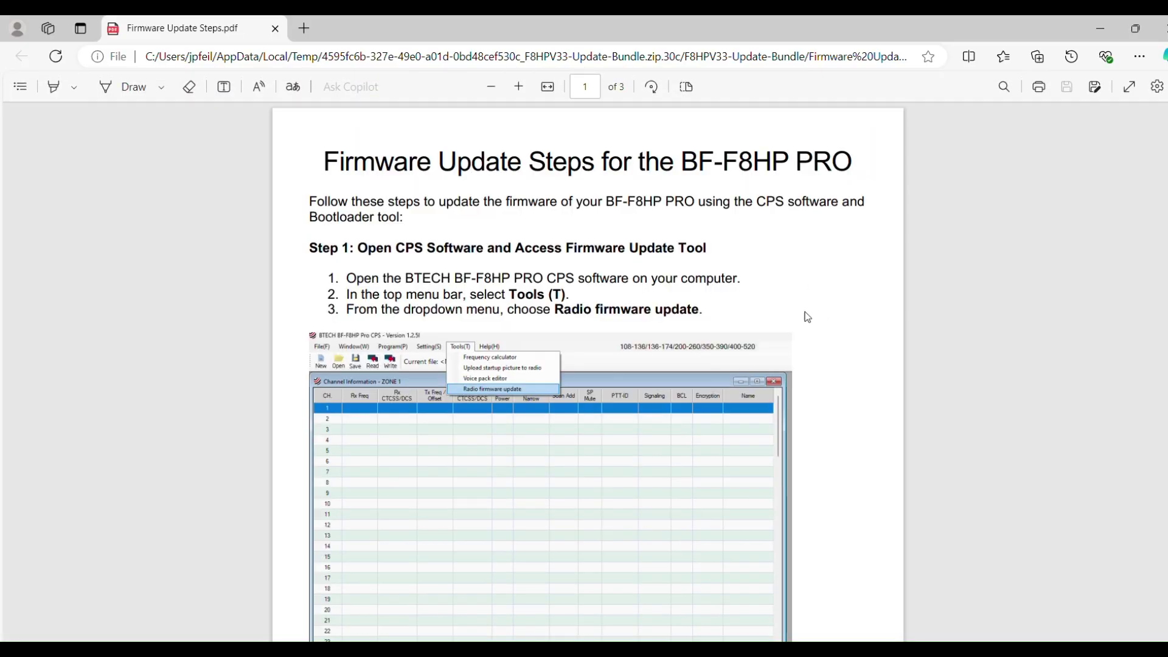
scroll(795, 314, down, 2)
scroll(809, 305, up, 2)
scroll(840, 282, down, 20)
scroll(840, 284, down, 20)
scroll(840, 285, up, 20)
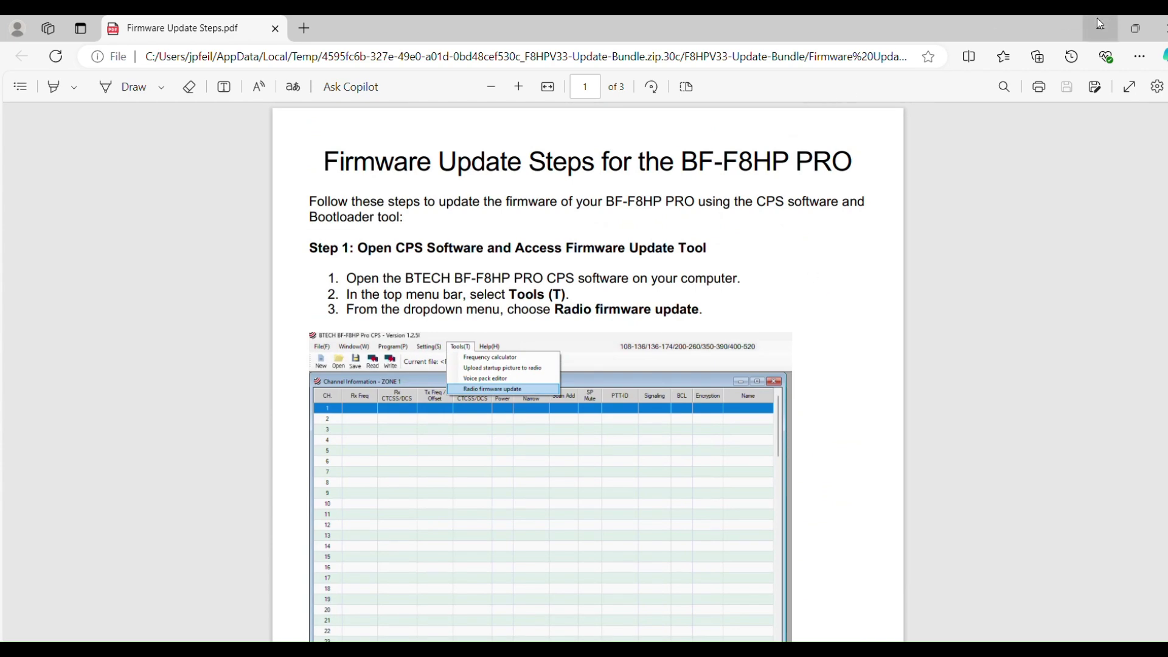
click(1161, 29)
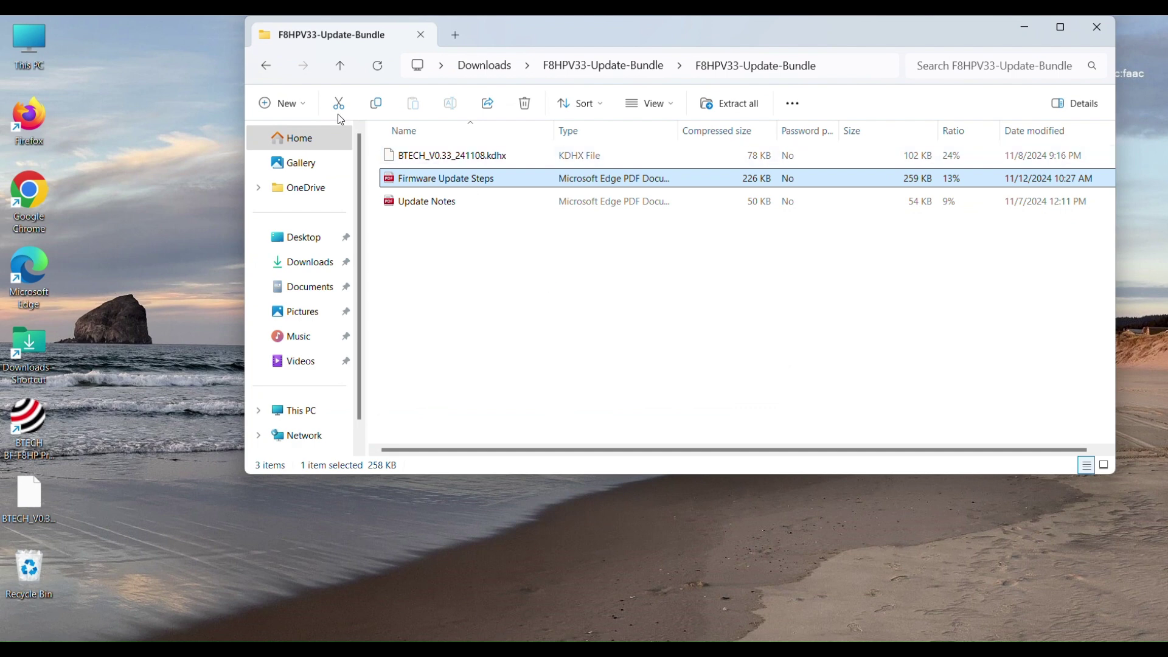
- Return to Downloads and move BTECH_V0.33_241108.kdhx there from the desktop
click(270, 66)
click(269, 65)
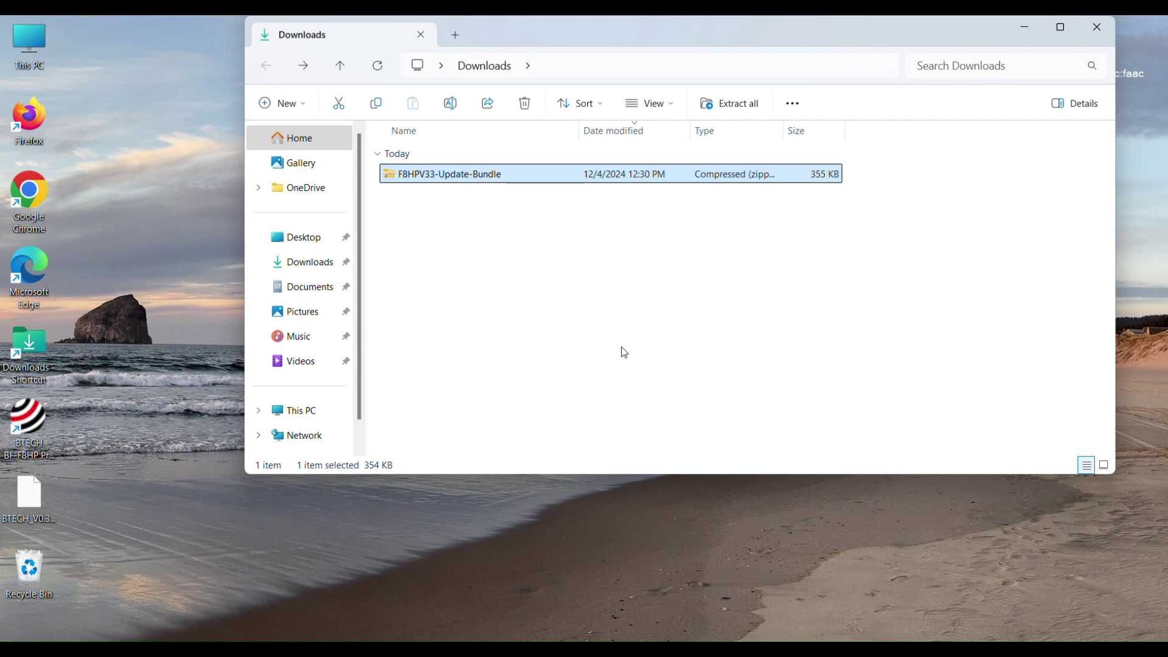
drag(26, 492, 469, 246)
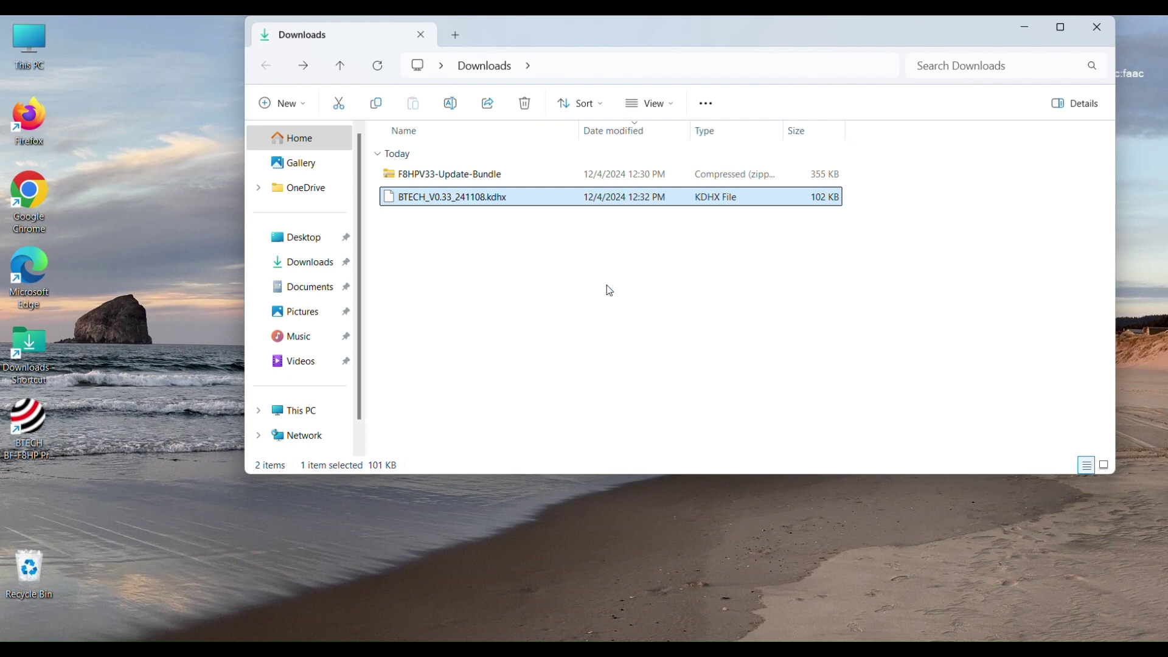
- Launch the BTECH CPS maximized and choose Tools(T) > Radio firmware update
double_click(32, 418)
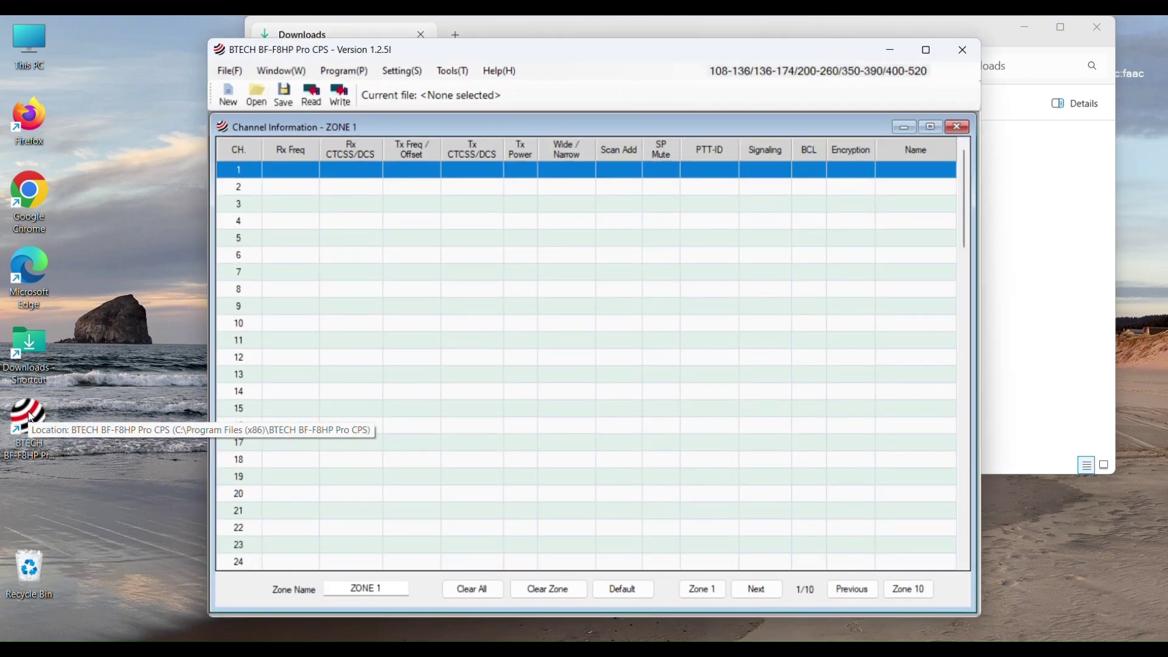
click(927, 51)
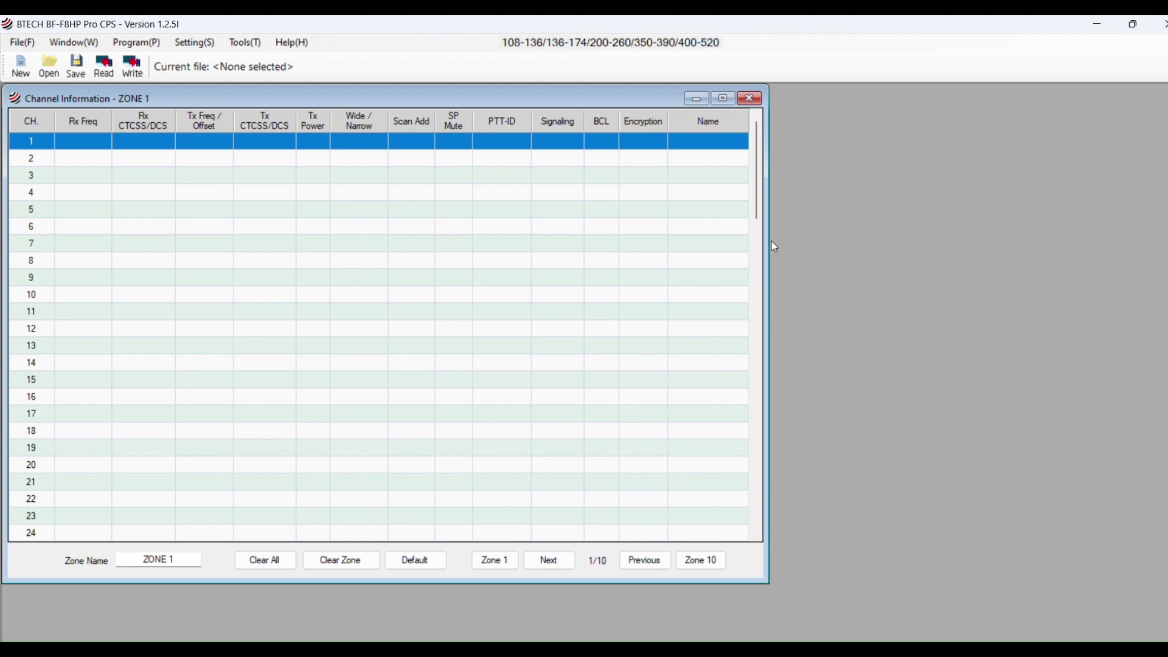
click(237, 44)
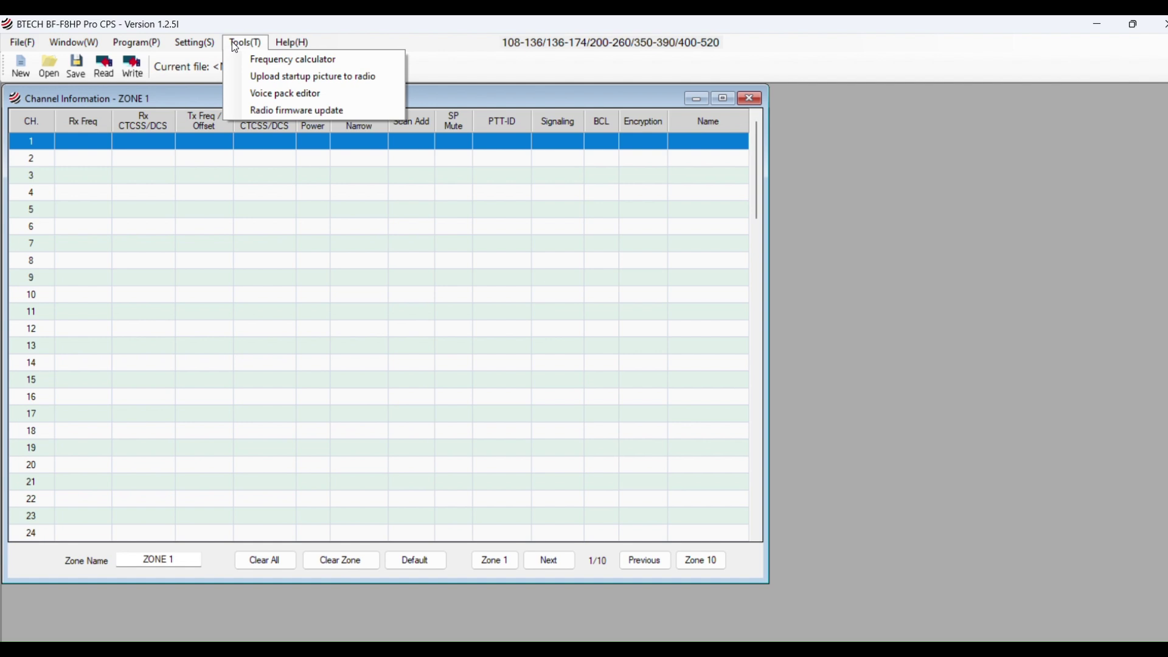
click(291, 115)
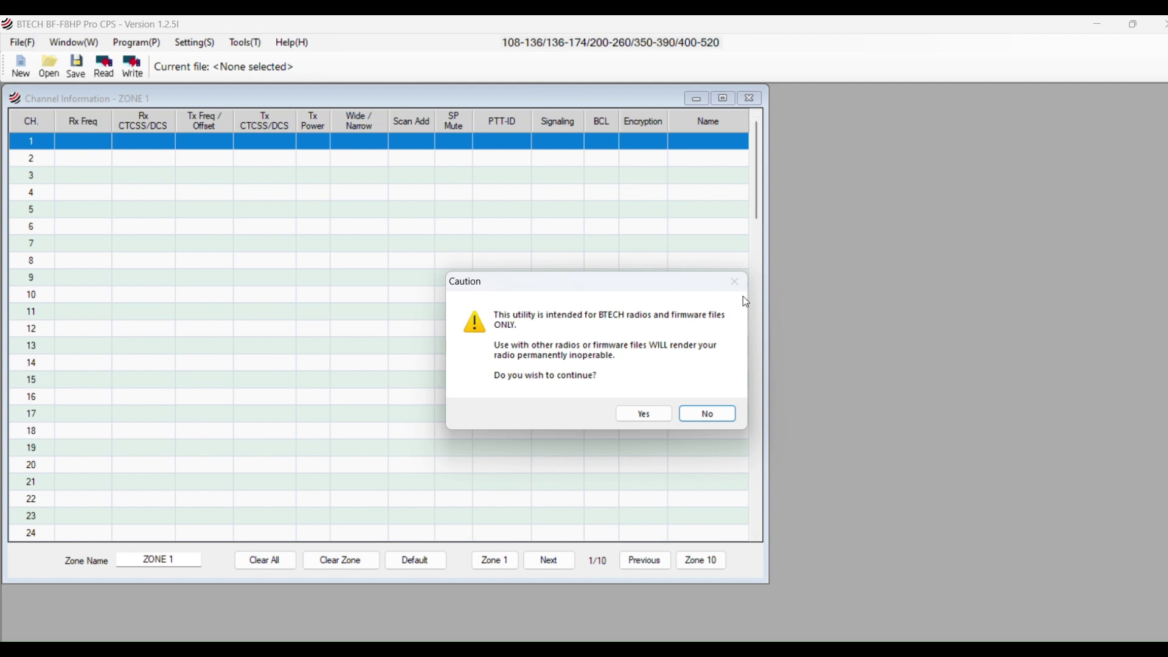
- Answer Yes to the Caution prompt to open Bootloader Pro 1.2
click(645, 412)
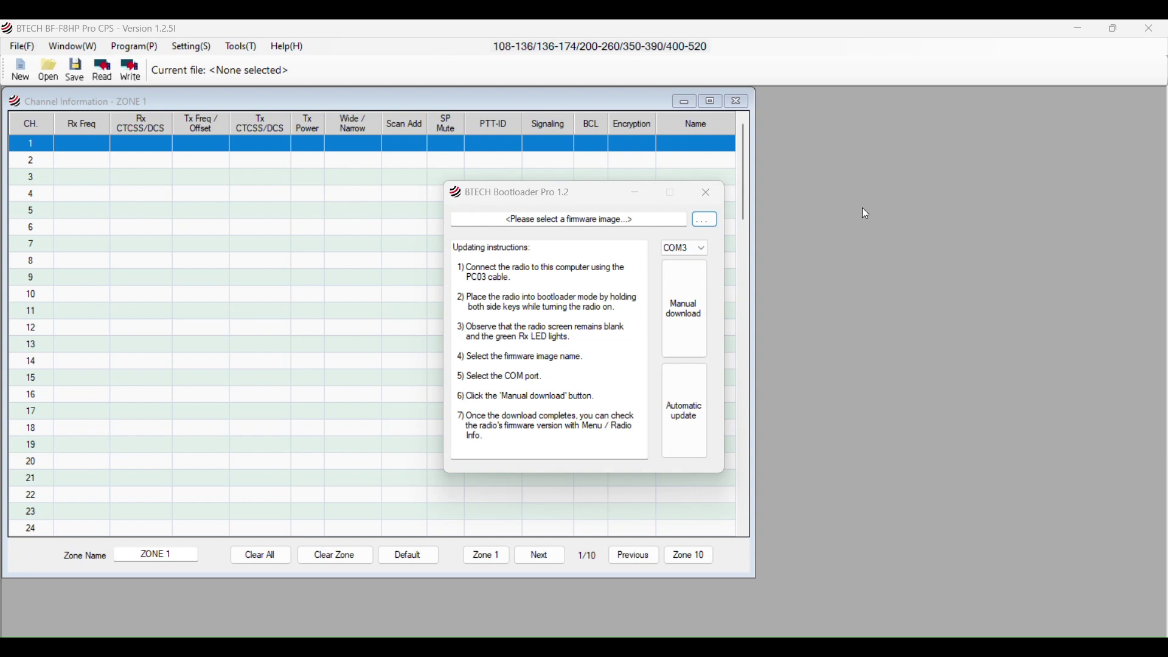
- Load BTECH_V0.33_241108.kdhx from Downloads as the firmware image in Bootloader Pro
click(706, 219)
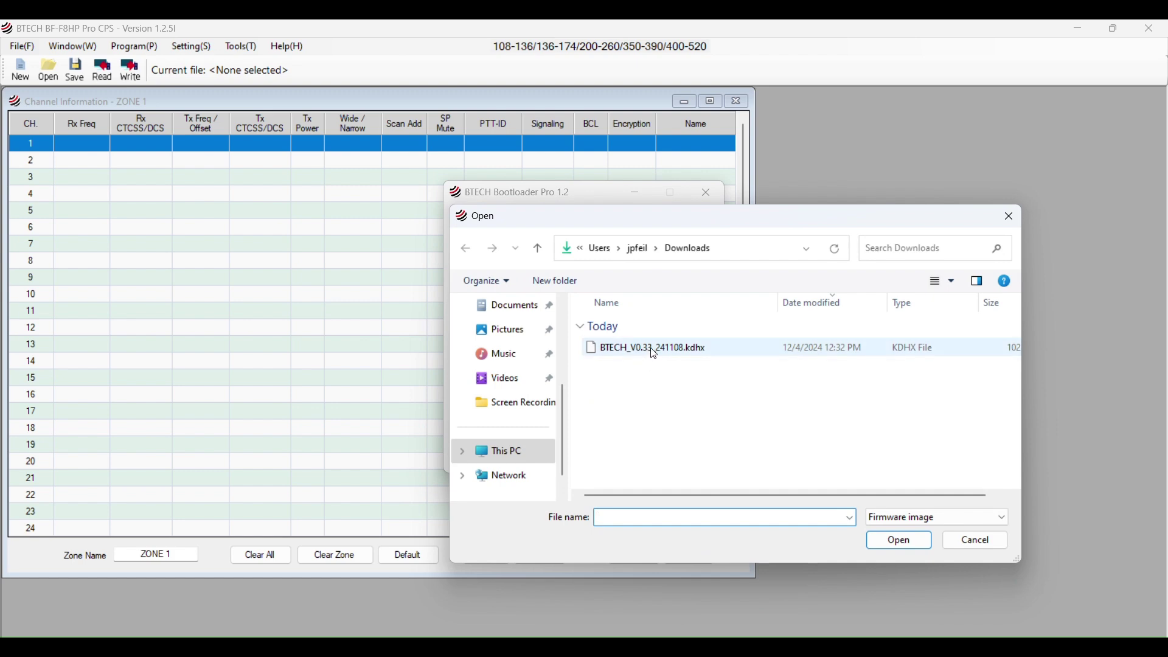
double_click(651, 348)
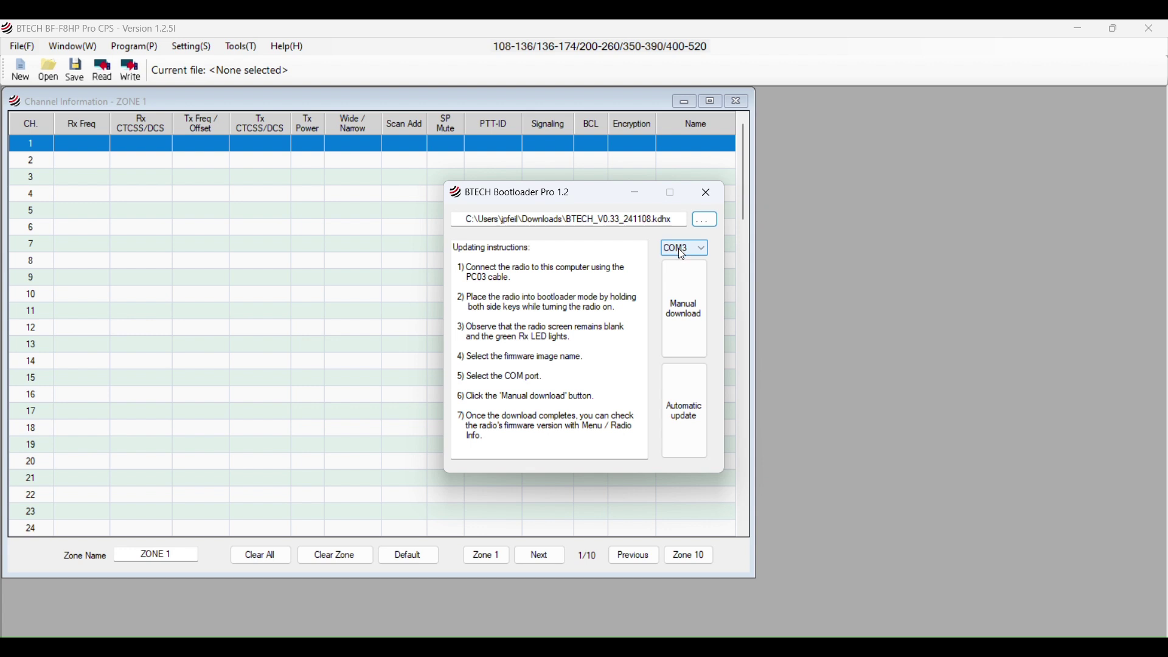
- Start the manual download of the V0.33 firmware to the radio over COM3
click(685, 324)
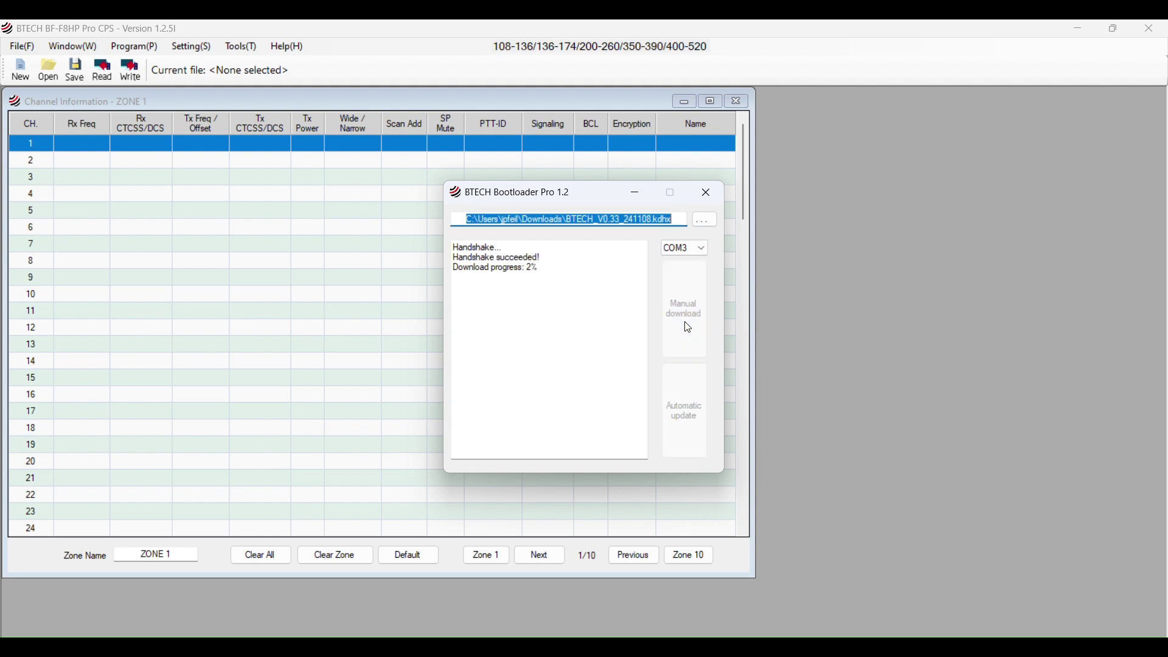